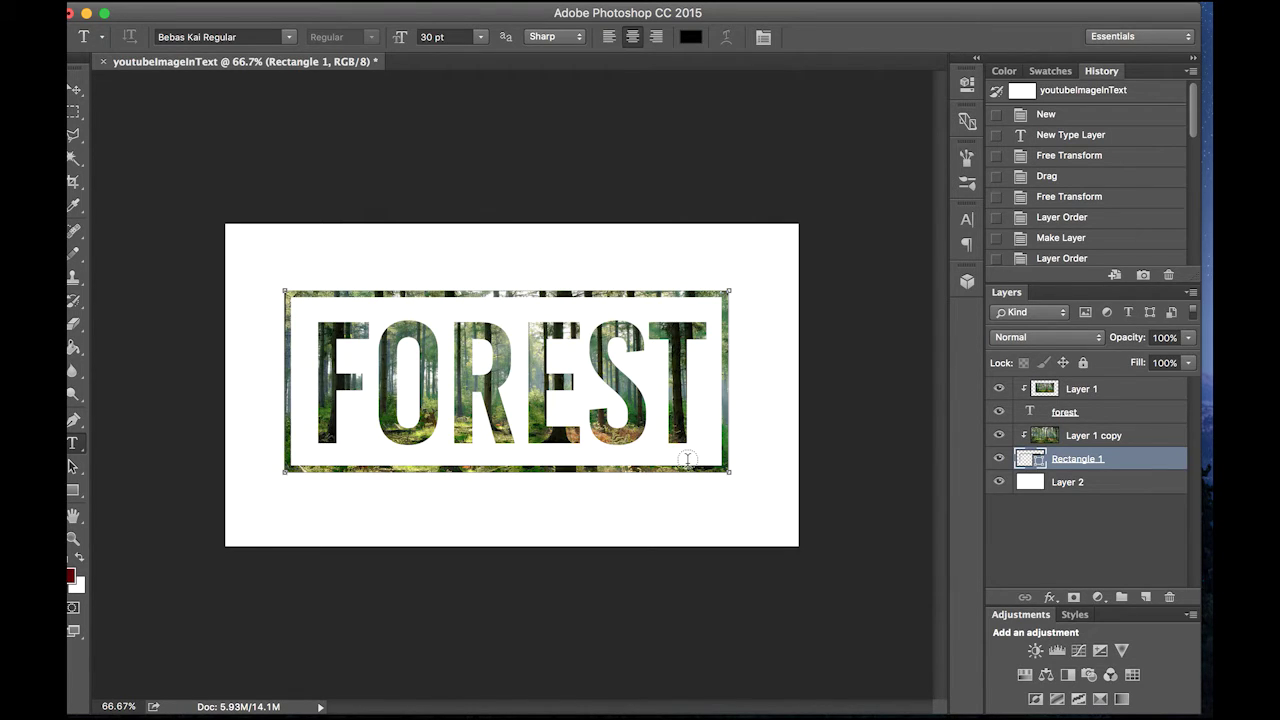
# Create a new 1920 × 1080 px, 300 ppi RGB document named imageInText.
pyautogui.moveTo(158, 8)
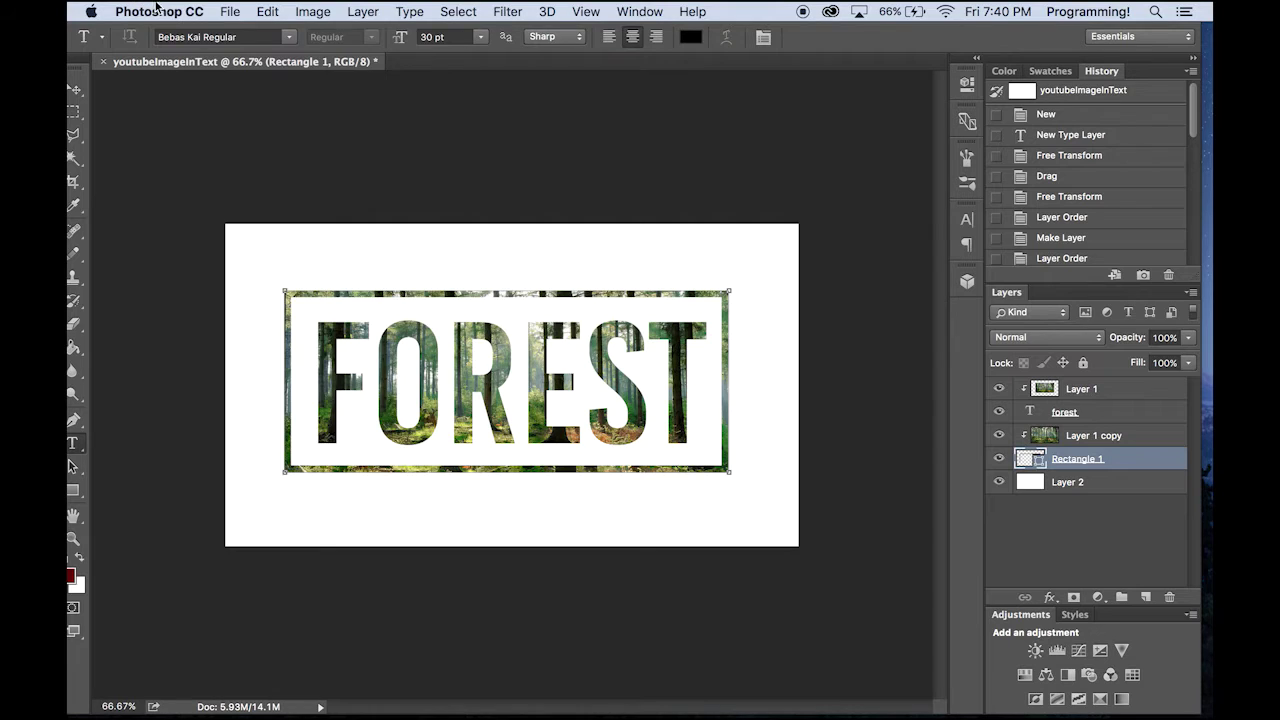
pyautogui.click(229, 11)
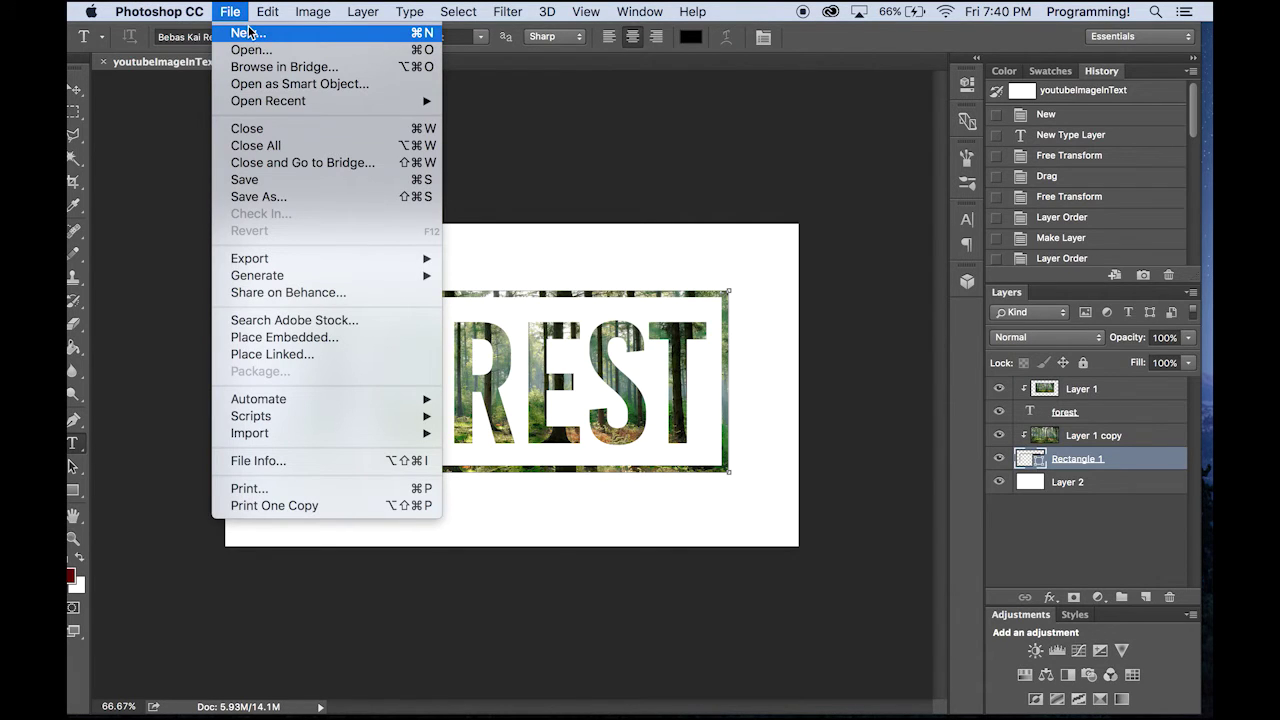
pyautogui.click(248, 33)
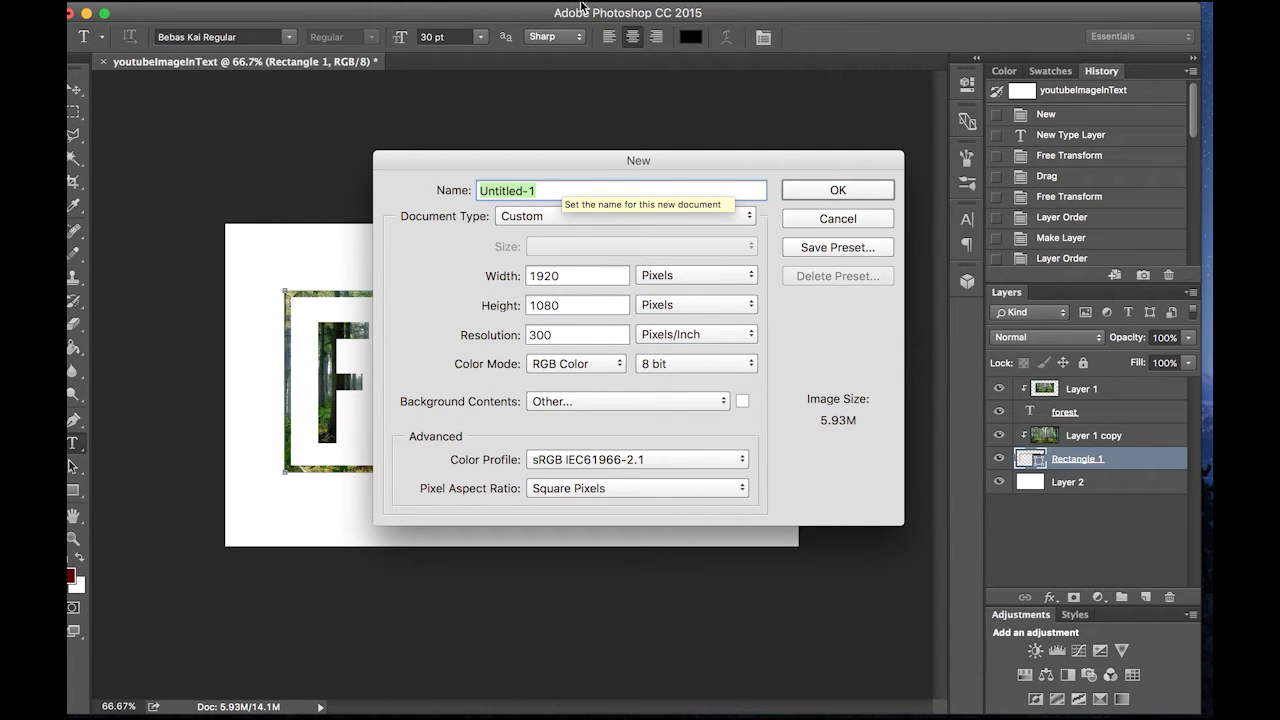
pyautogui.write('imageIn')
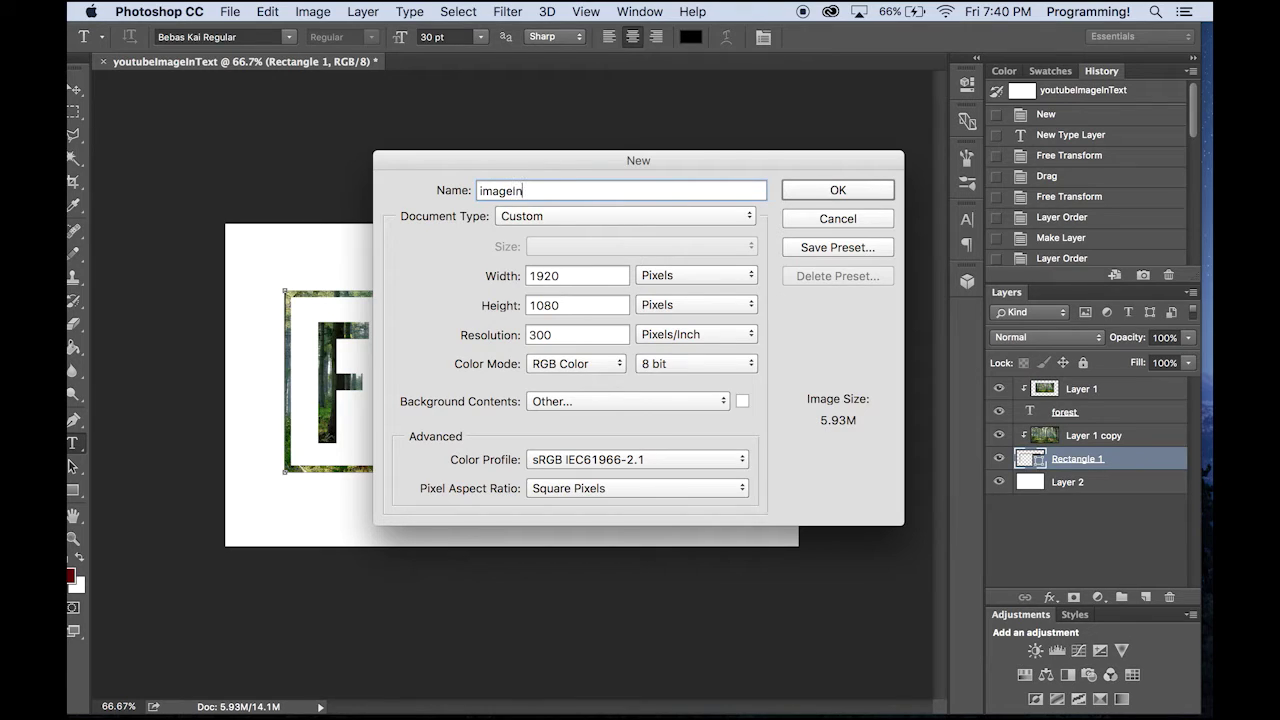
pyautogui.write('Text')
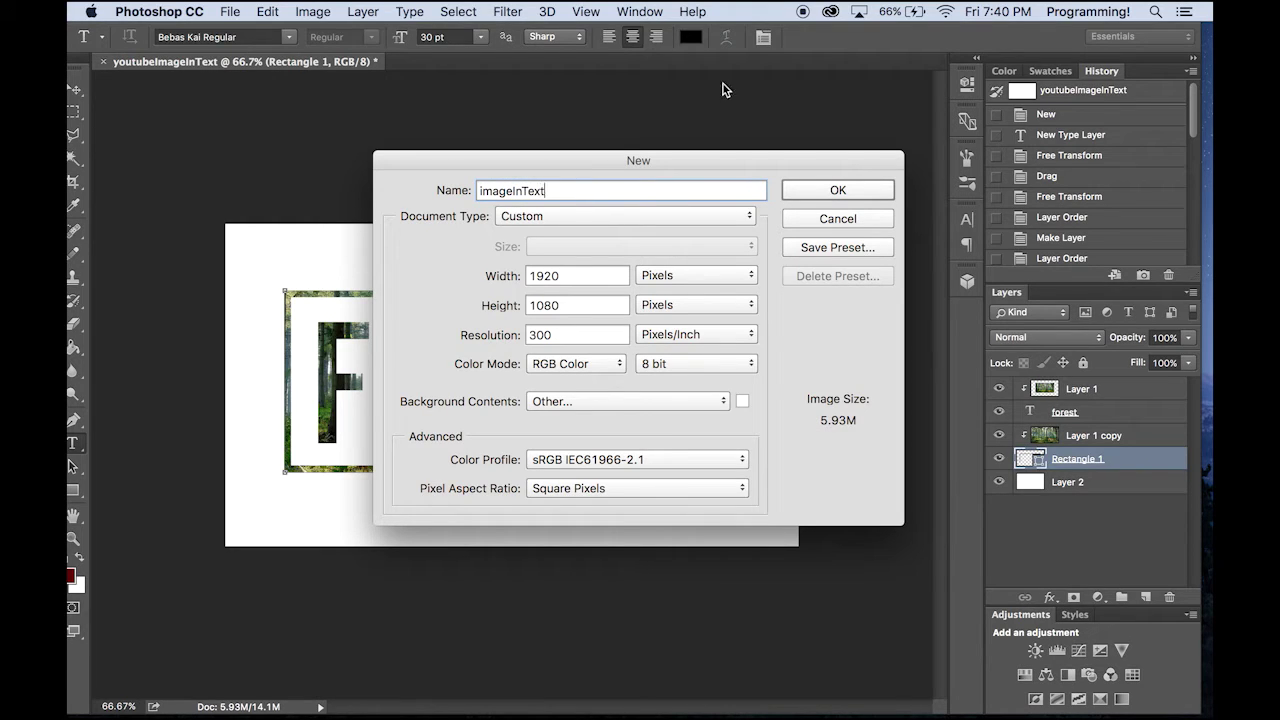
pyautogui.click(836, 191)
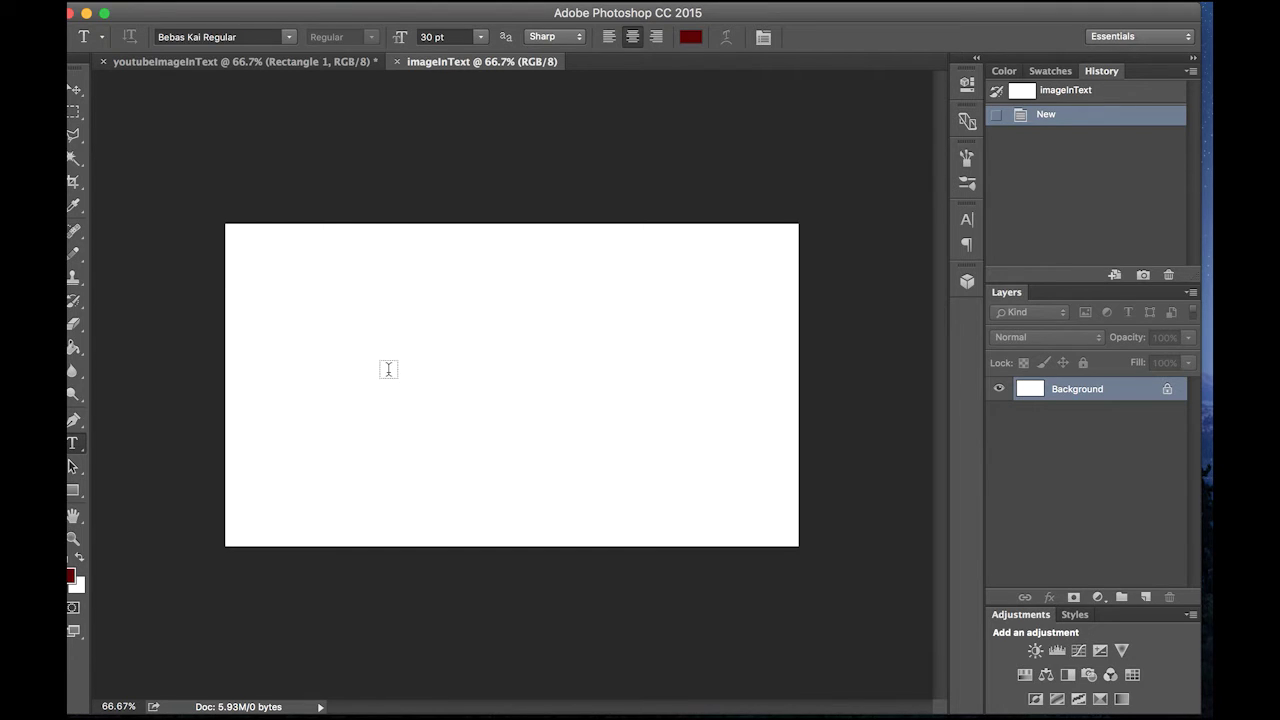
# Type GALAXY on the canvas in black and commit the text.
pyautogui.click(366, 390)
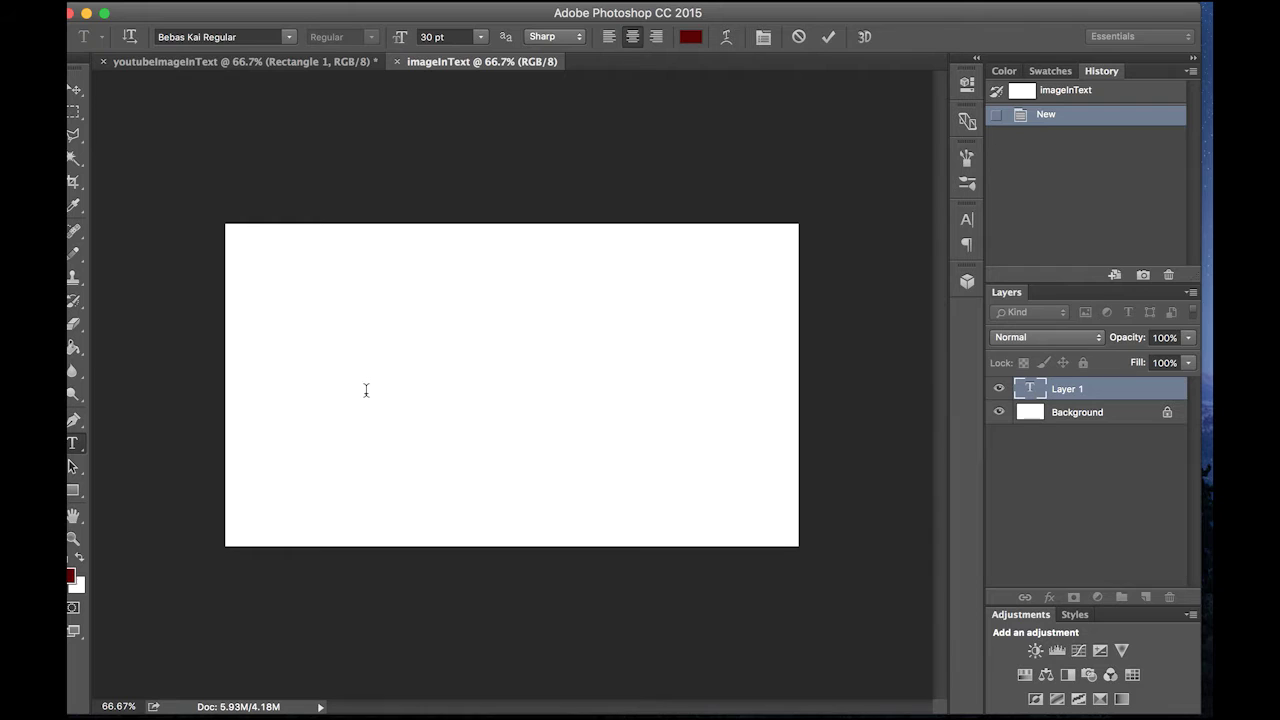
pyautogui.write('GALAXY')
pyautogui.doubleClick(366, 388)
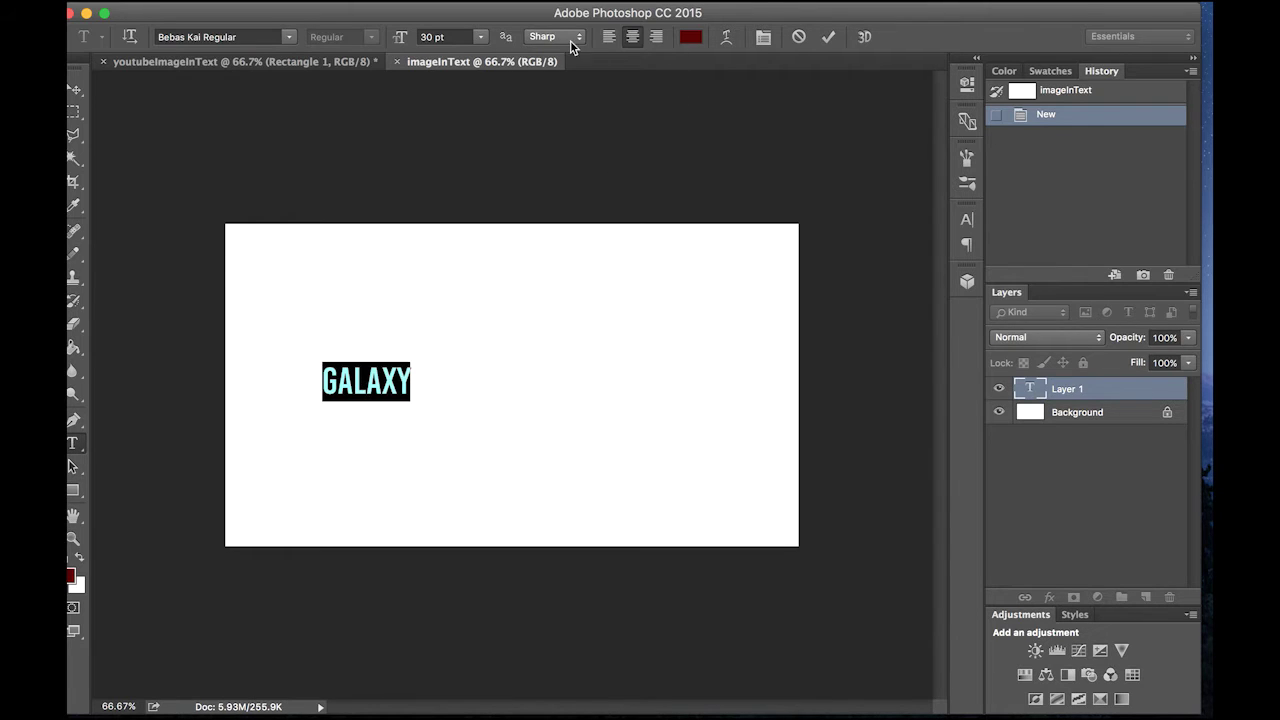
pyautogui.click(688, 37)
pyautogui.moveTo(708, 198); pyautogui.dragTo(658, 366)
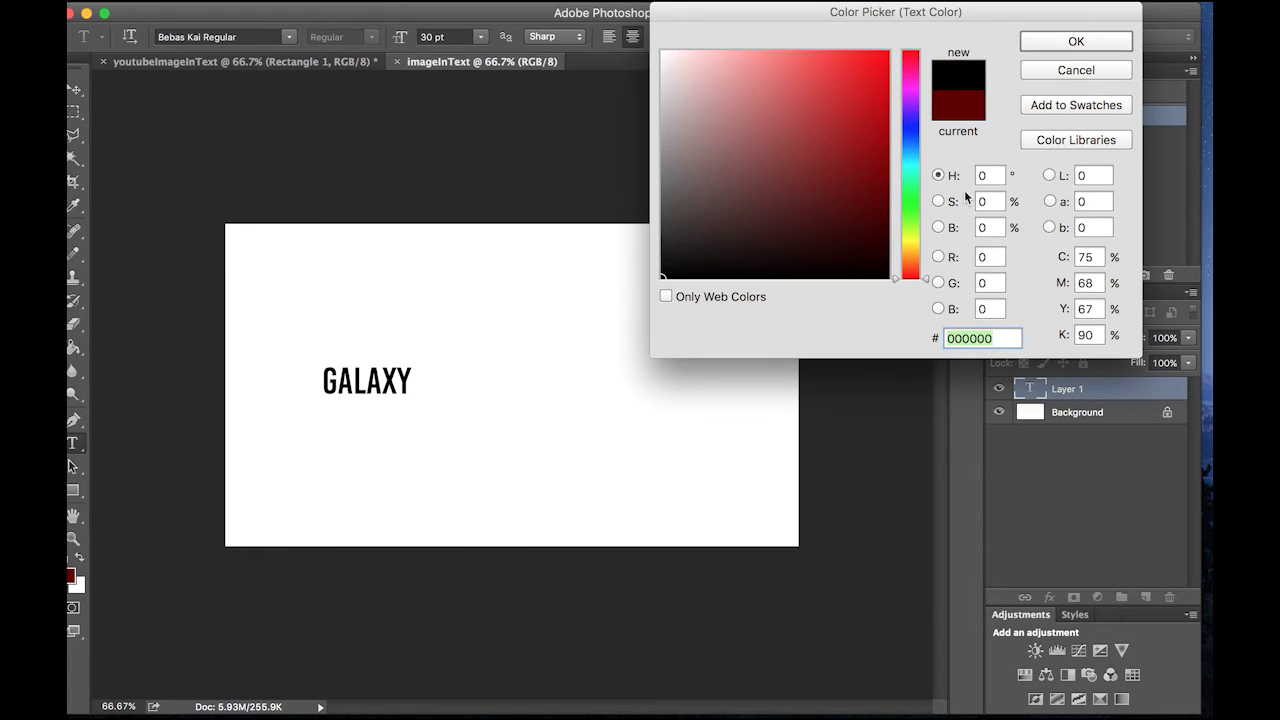
pyautogui.click(1066, 41)
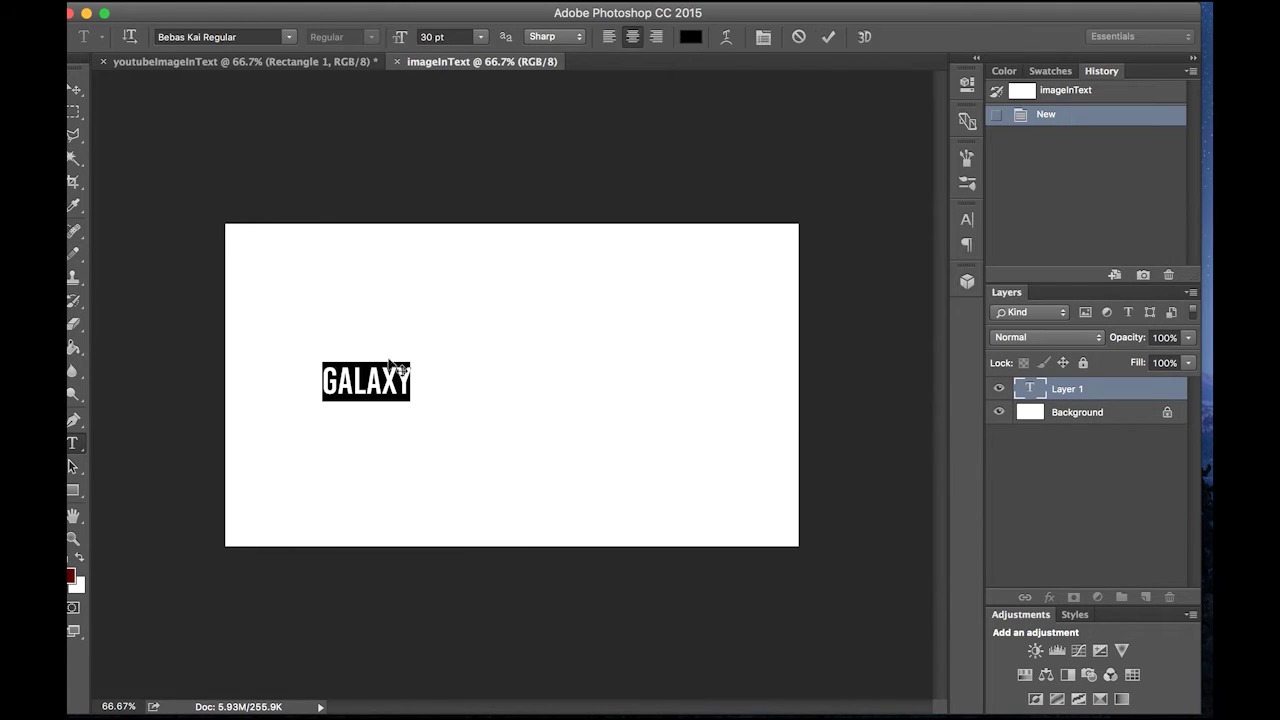
pyautogui.click(829, 38)
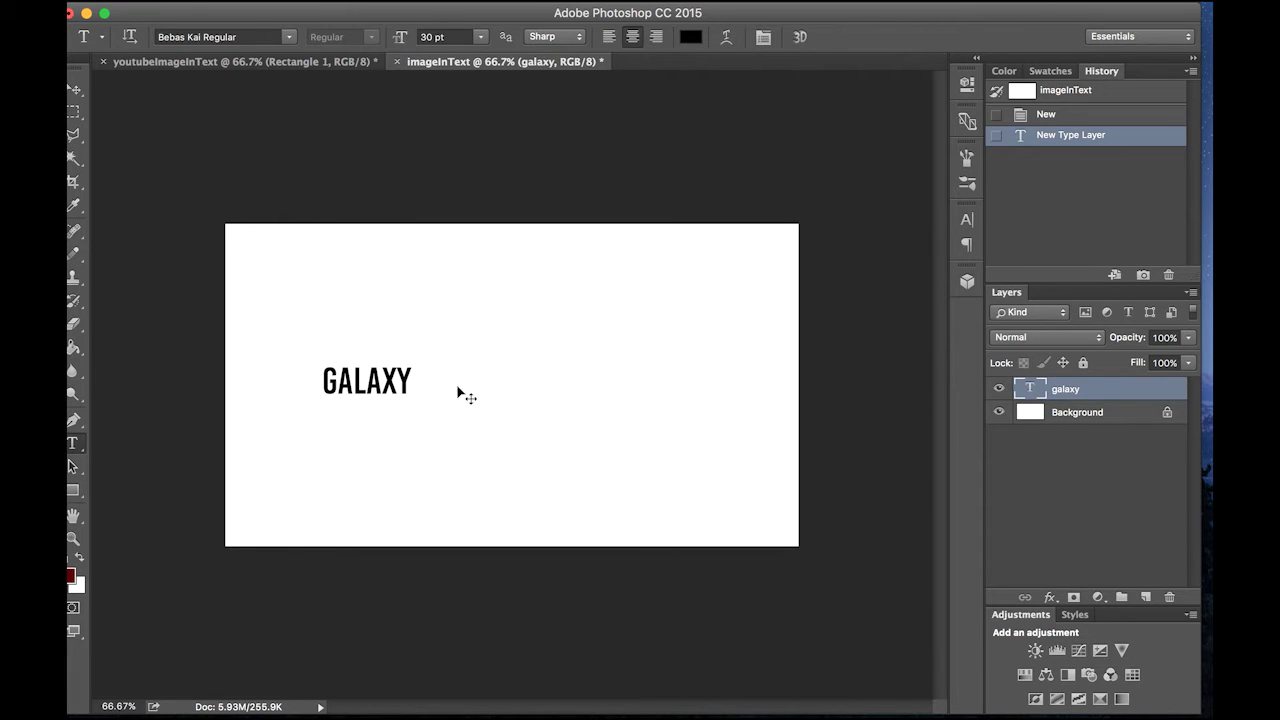
# Enlarge GALAXY about 382%, centre it, and drag the galaxy photo in from Chrome.
pyautogui.press('super+t')
pyautogui.moveTo(412, 363); pyautogui.dragTo(639, 198)
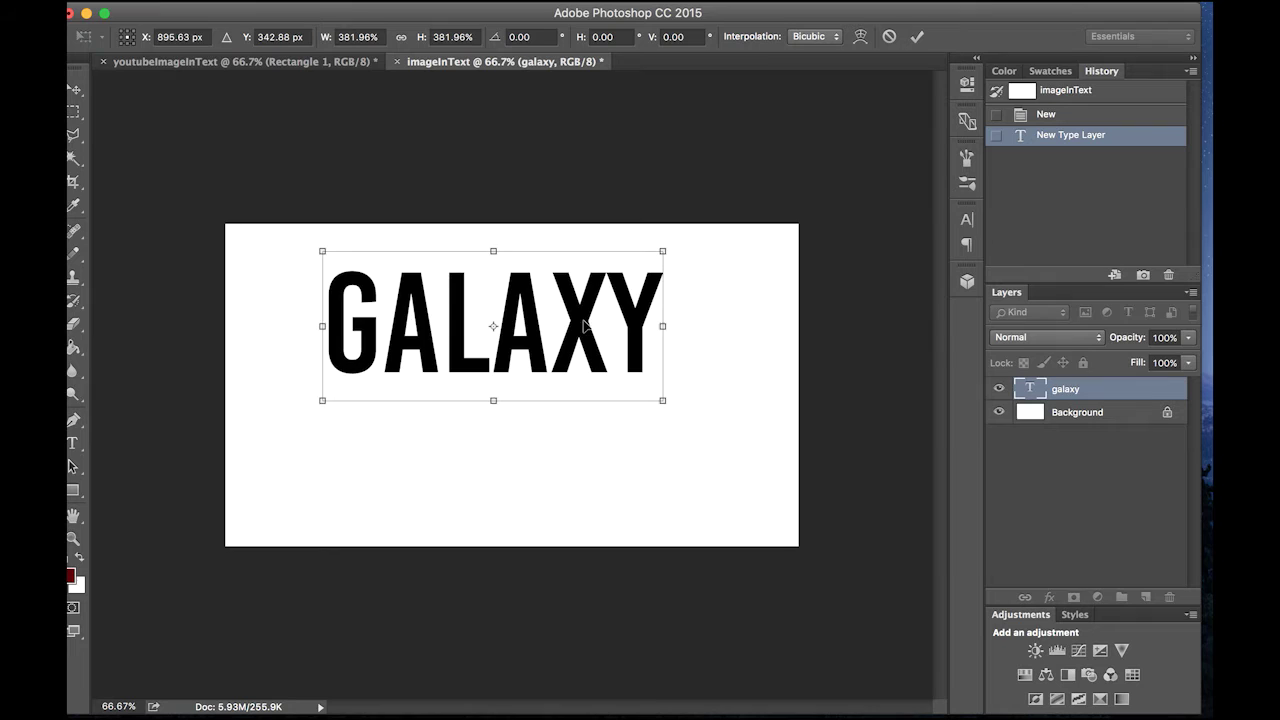
pyautogui.moveTo(586, 323); pyautogui.dragTo(608, 380)
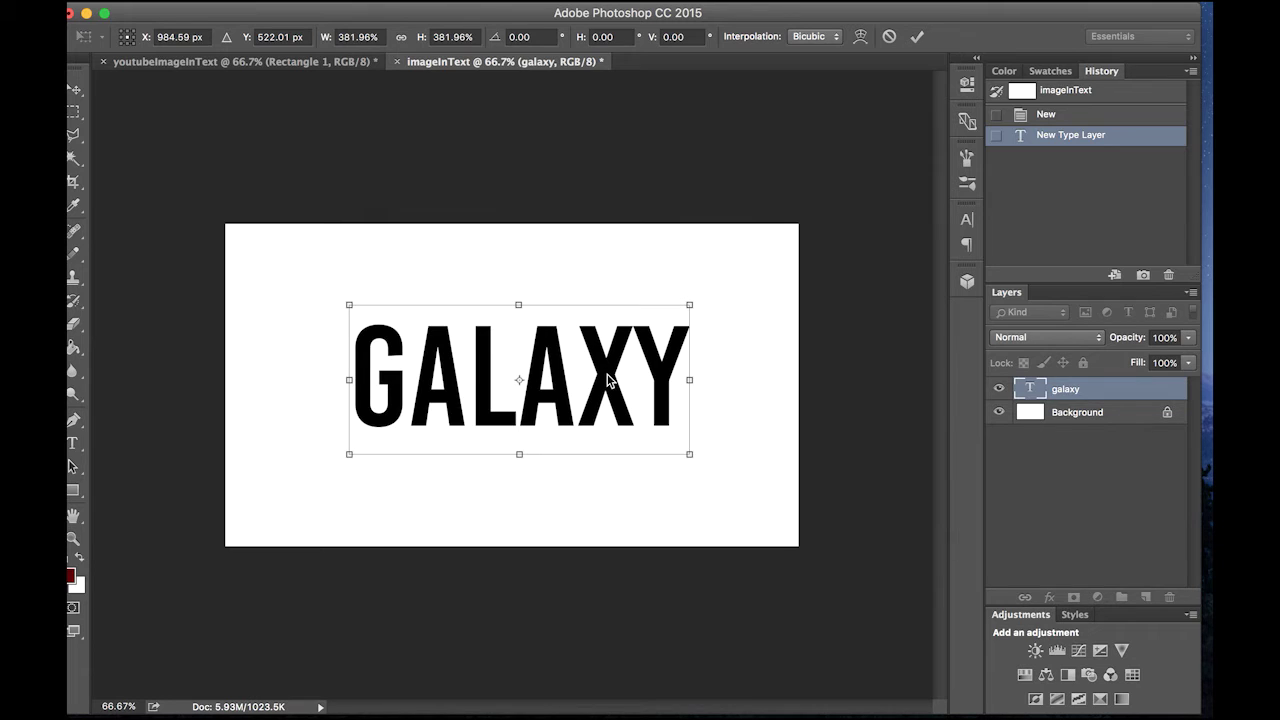
pyautogui.press('Return')
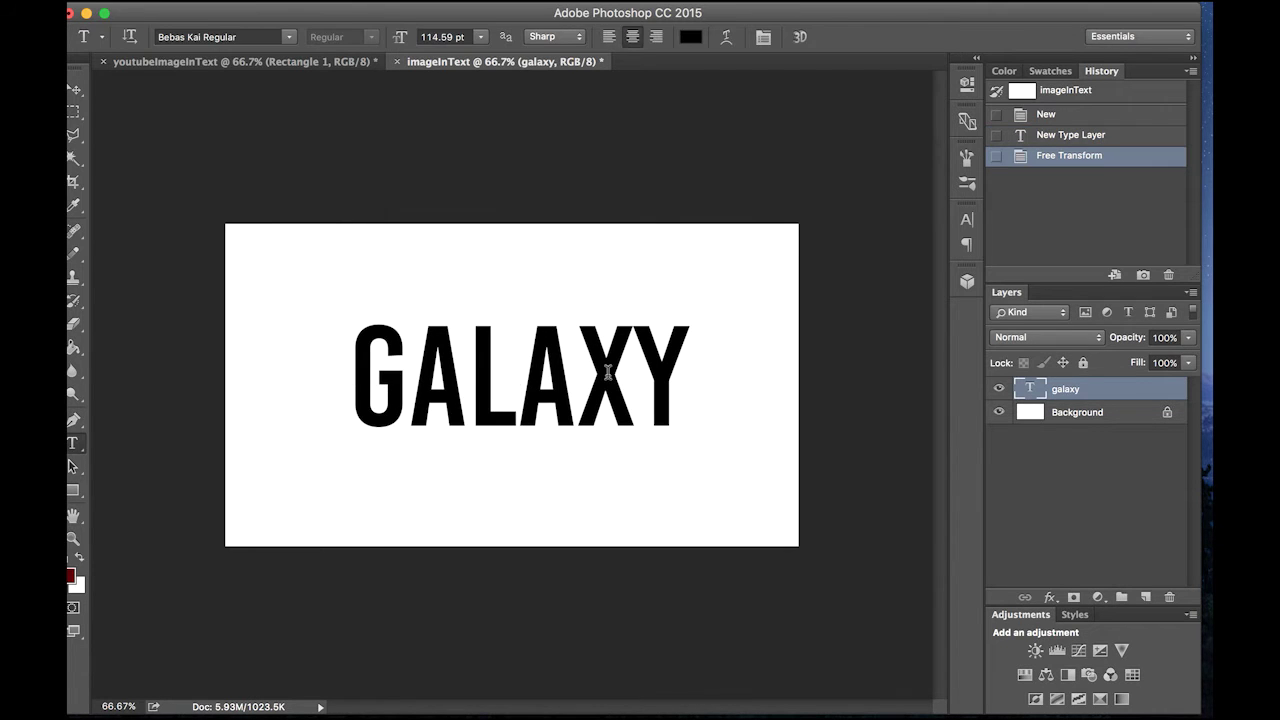
pyautogui.hotkey('ctrl', 'Right')
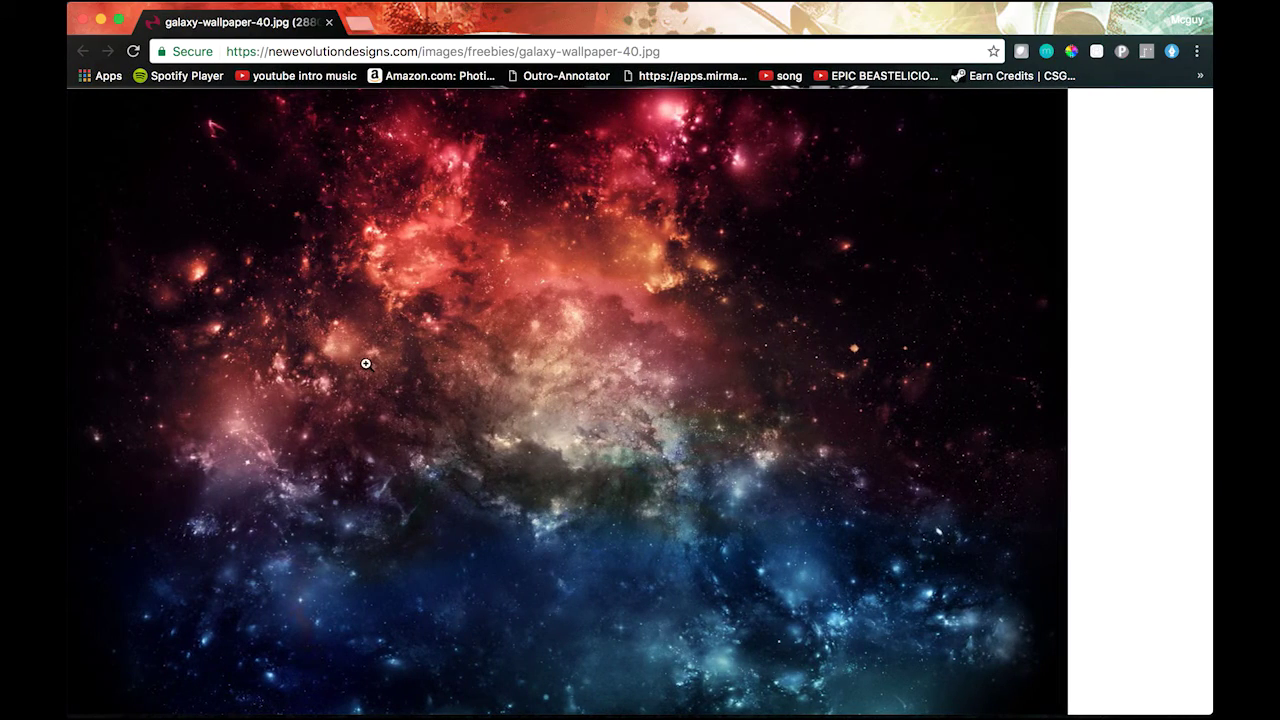
pyautogui.moveTo(368, 365); pyautogui.dragTo(452, 413)
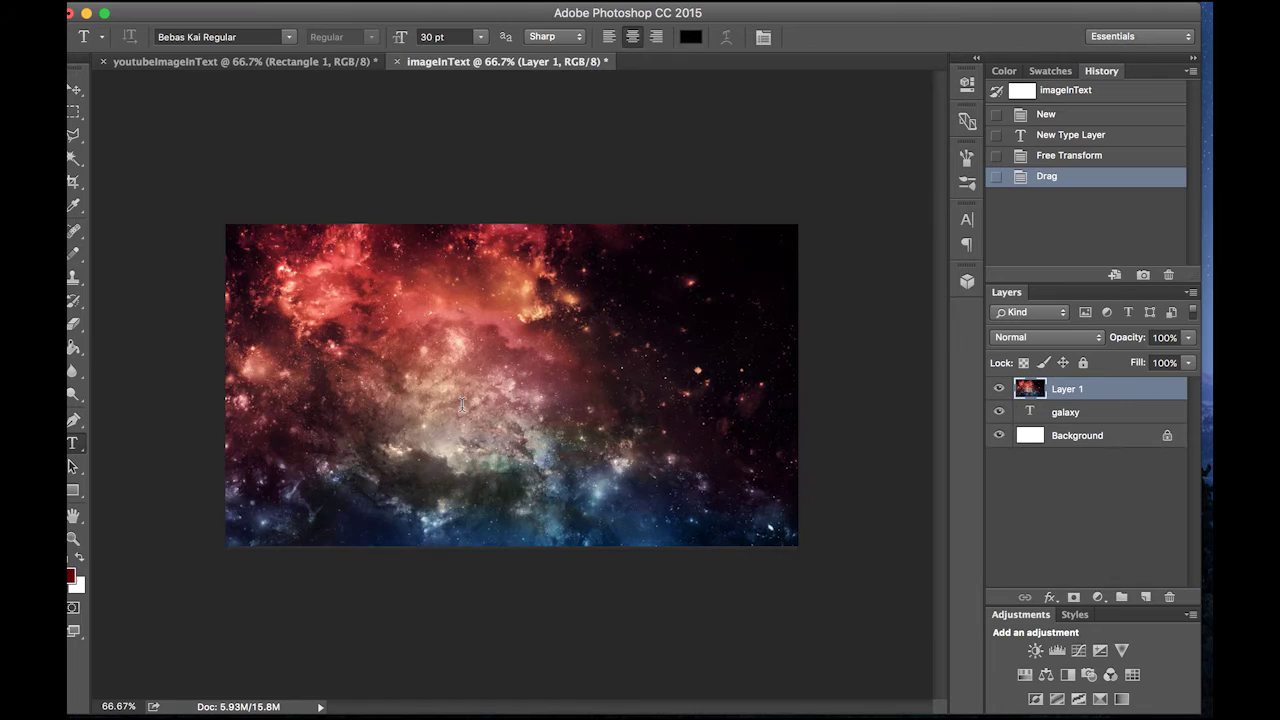
# Scale the galaxy photo layer to 71.94% so it covers the whole canvas.
pyautogui.press('super+minus')
pyautogui.press('super+minus')
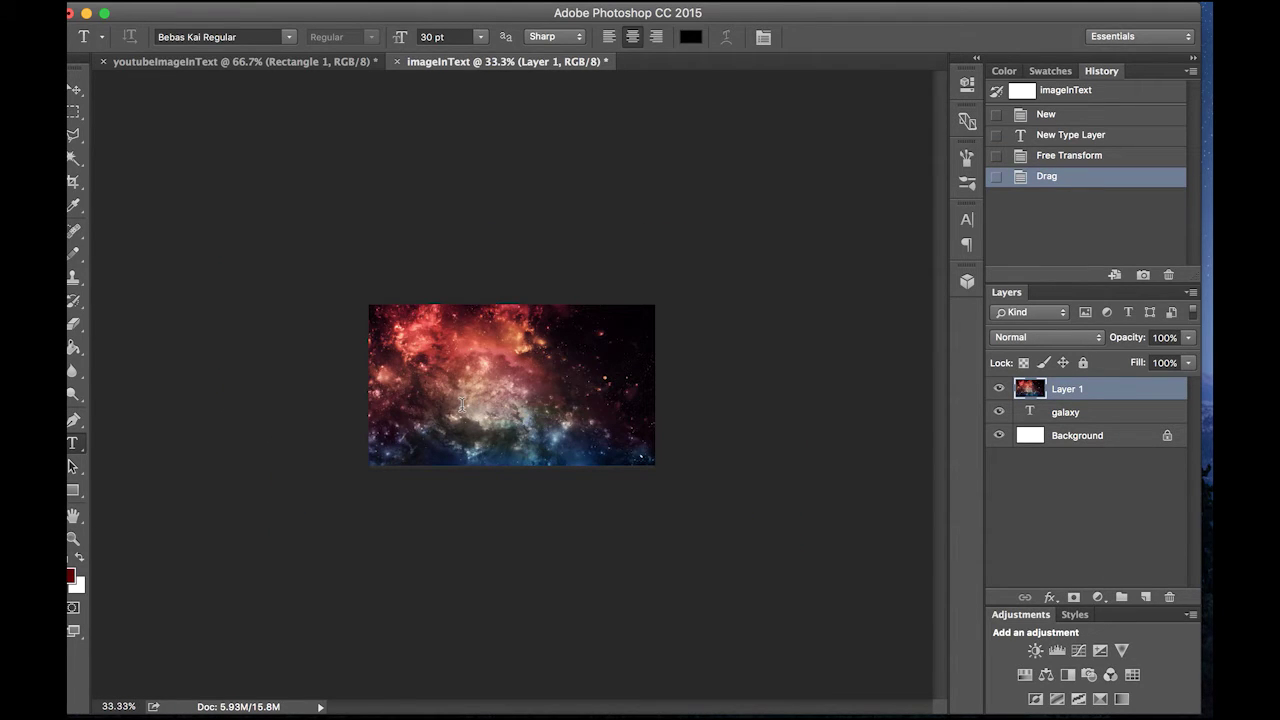
pyautogui.press('super+t')
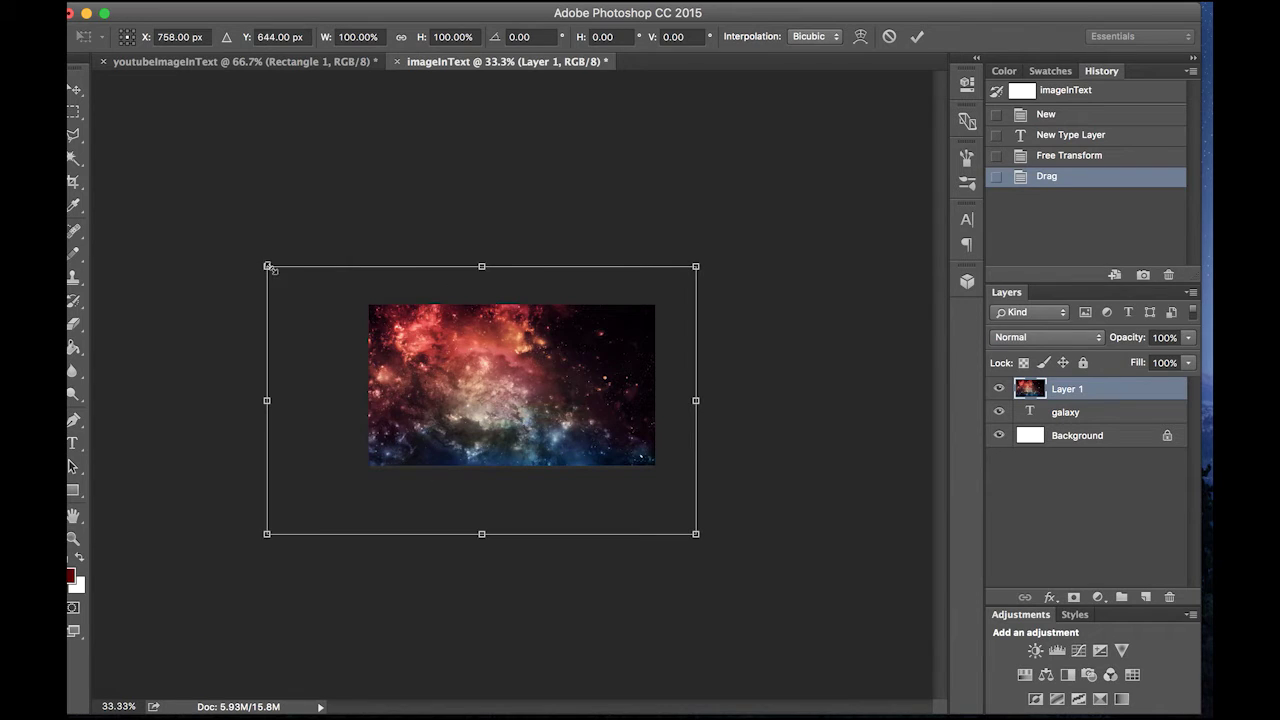
pyautogui.moveTo(268, 266); pyautogui.dragTo(388, 343)
pyautogui.moveTo(500, 420); pyautogui.dragTo(460, 372)
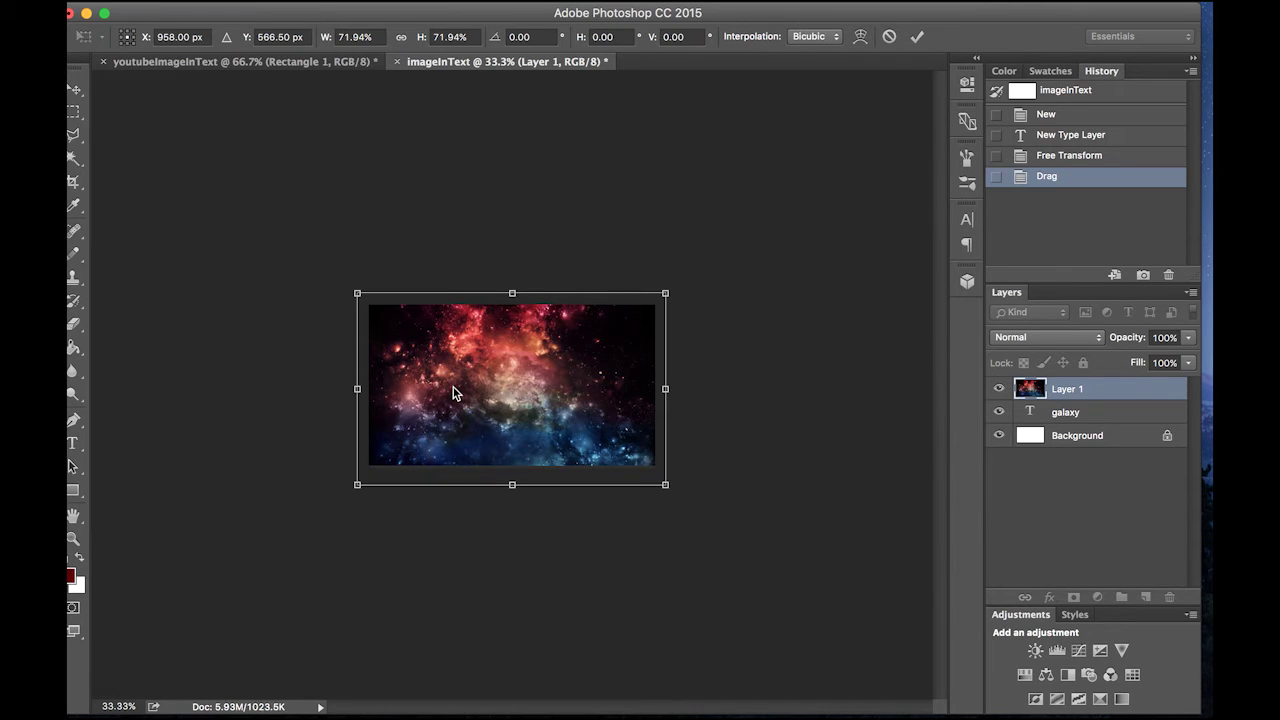
pyautogui.press('Return')
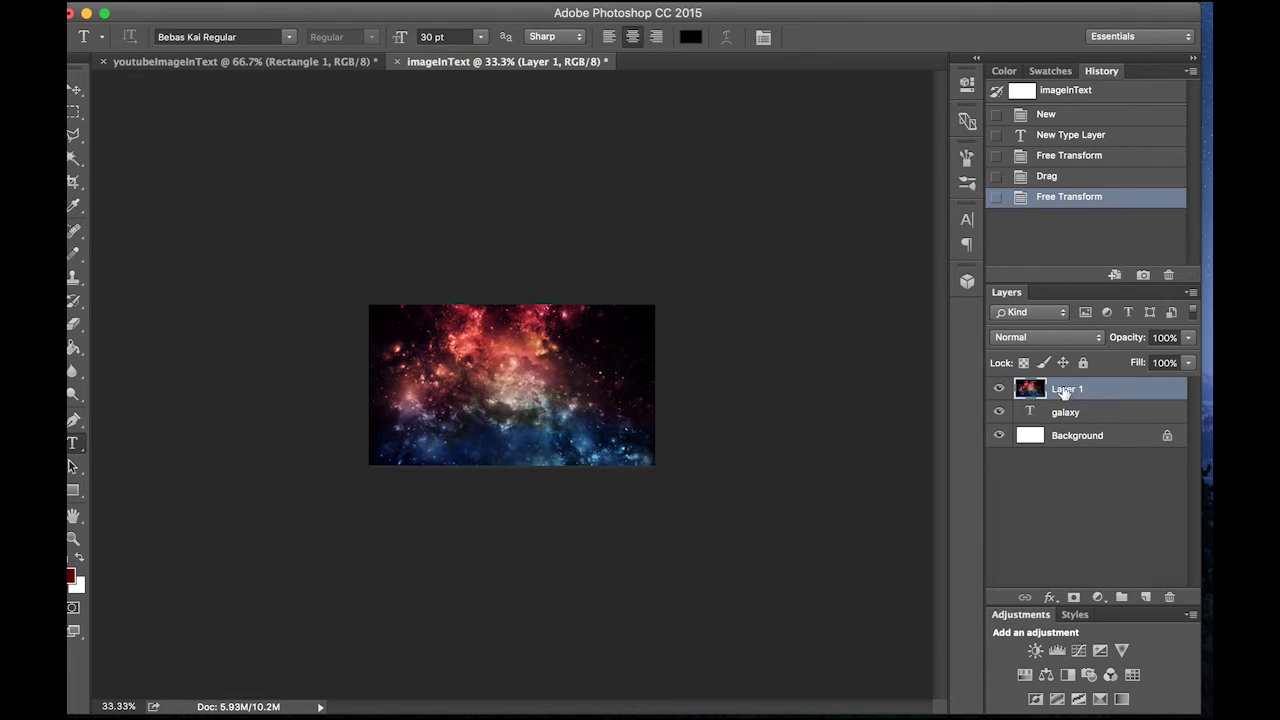
# Make Layer 1 a clipping mask on the GALAXY text and zoom in on the result.
pyautogui.rightClick(1064, 391)
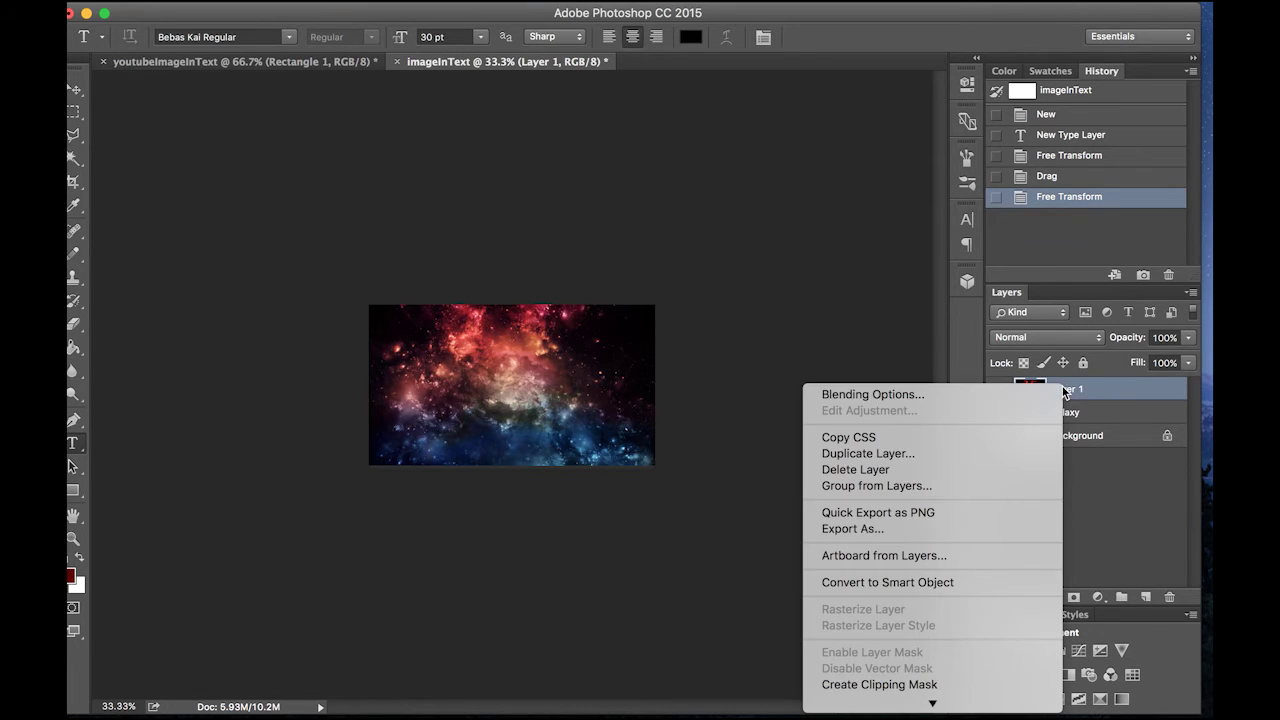
pyautogui.moveTo(930, 712)
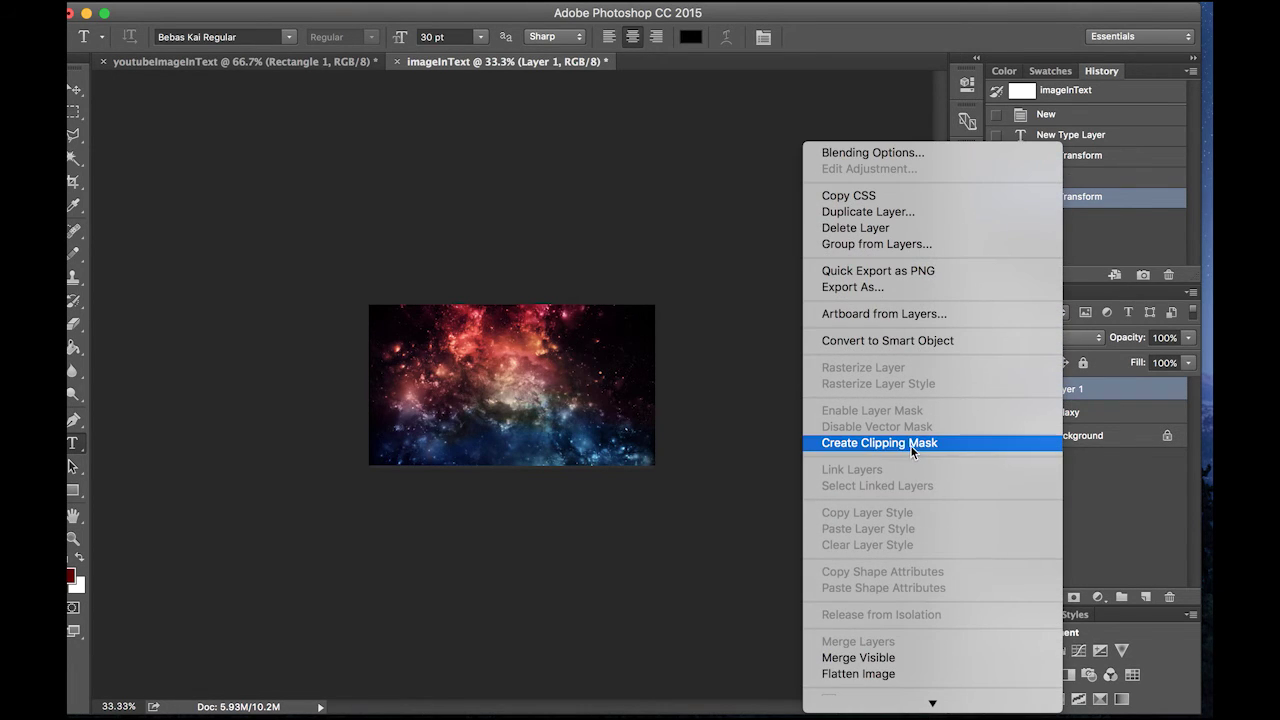
pyautogui.click(910, 445)
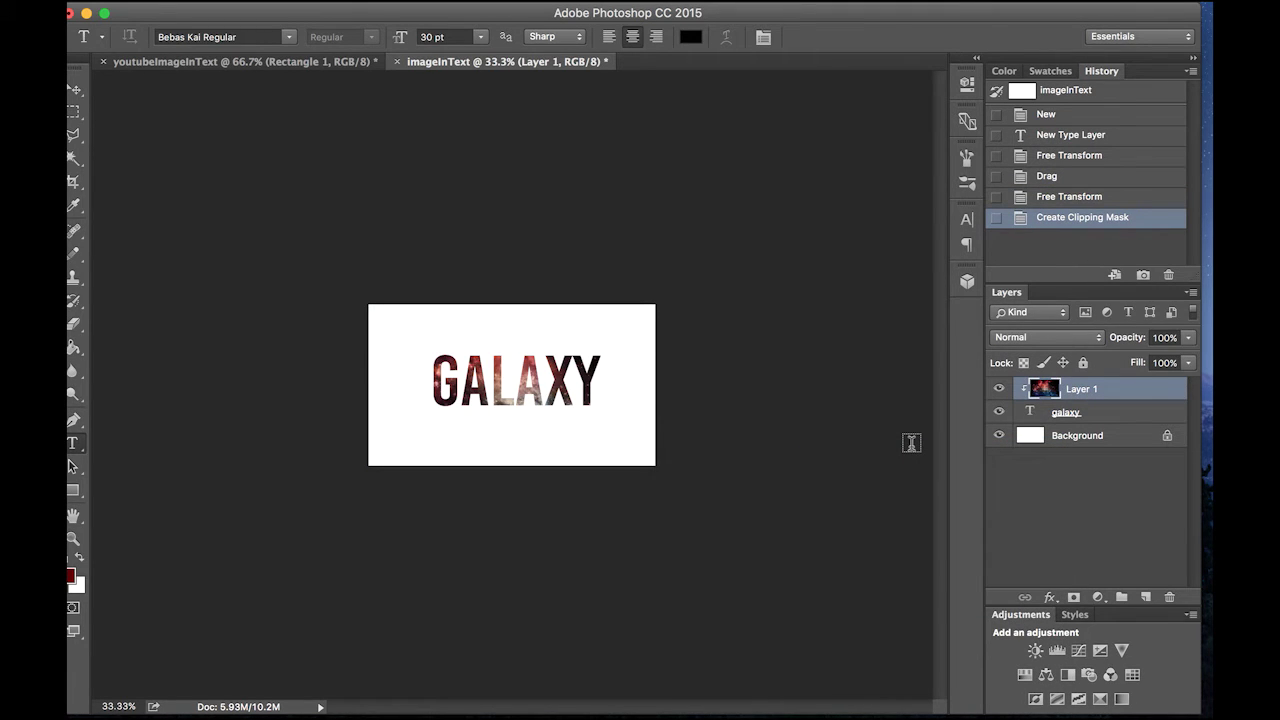
pyautogui.press('super+equal')
pyautogui.press('super+equal')
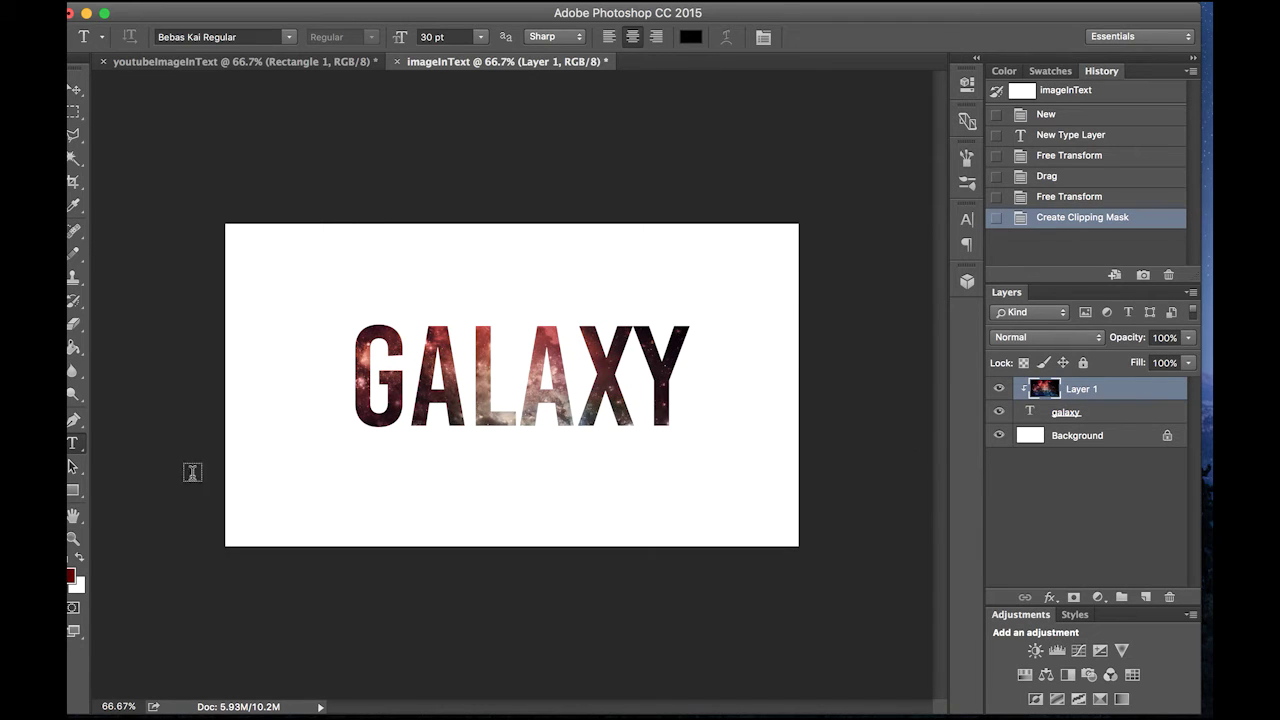
# Set the Rectangle tool to no fill with a 10 pt stroke, cancelling the size prompt.
pyautogui.click(73, 490)
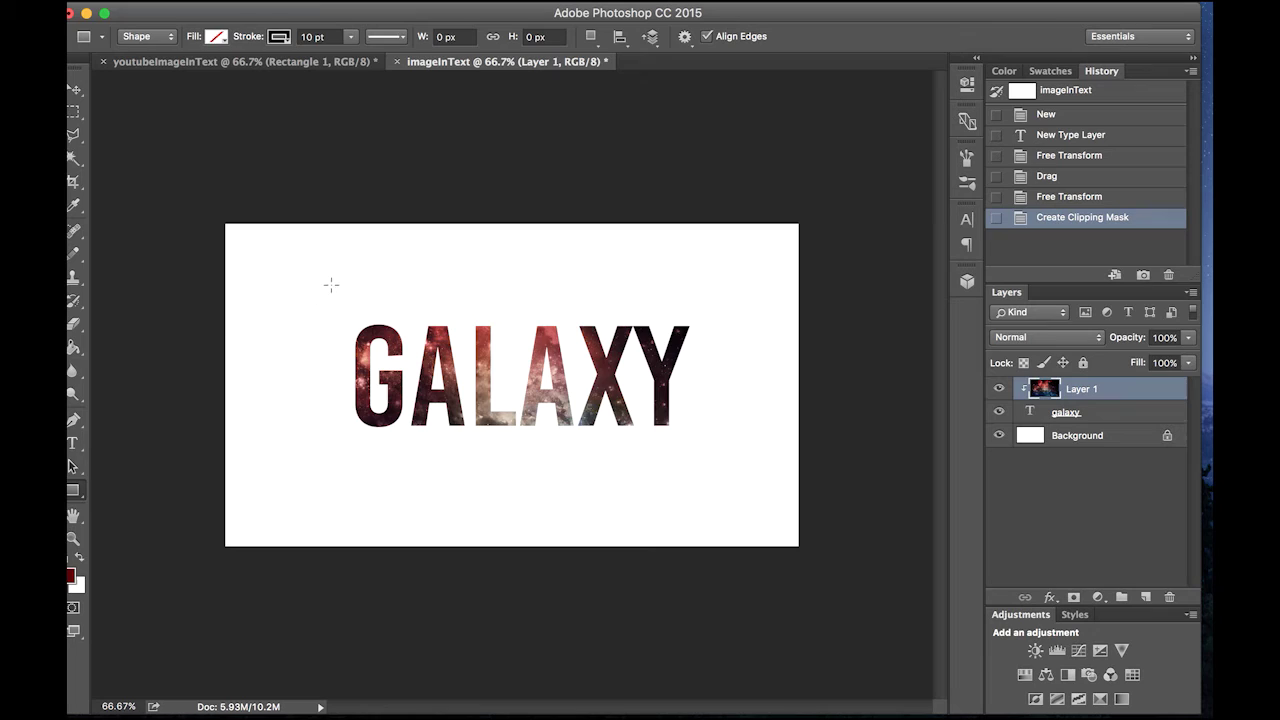
pyautogui.click(75, 494)
pyautogui.moveTo(74, 492); pyautogui.dragTo(123, 484)
pyautogui.click(219, 40)
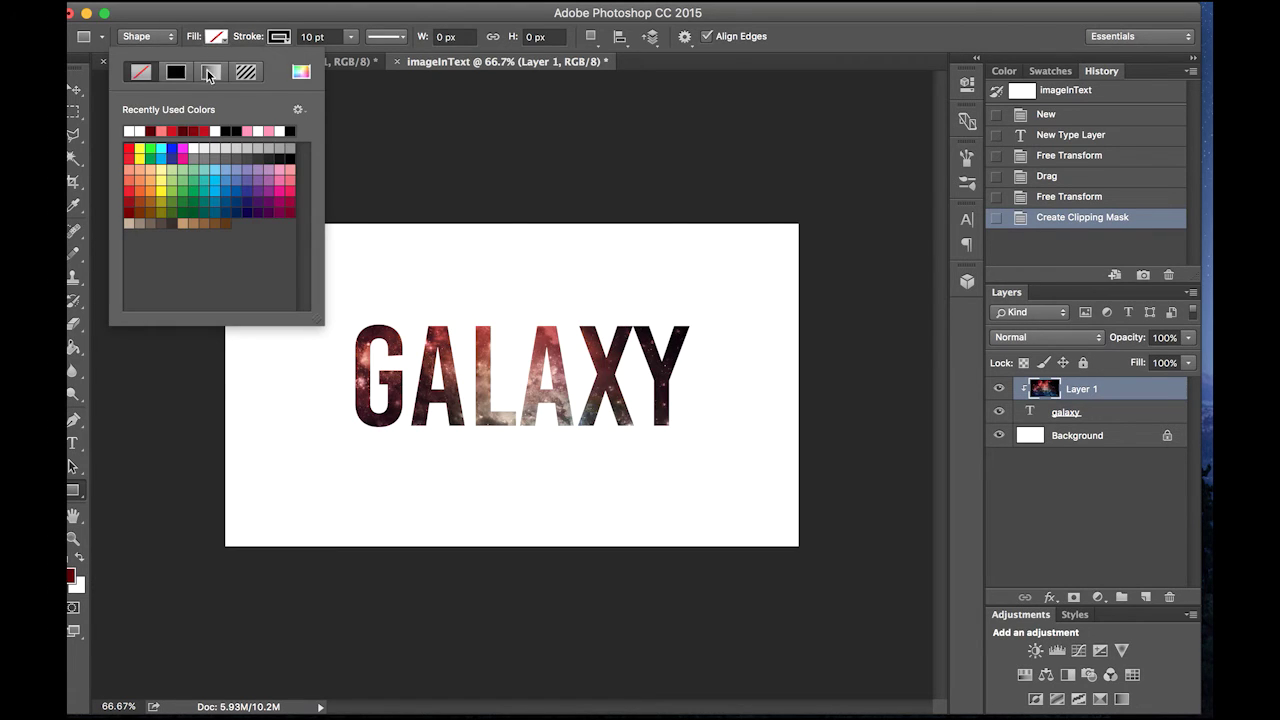
pyautogui.click(141, 74)
pyautogui.click(351, 114)
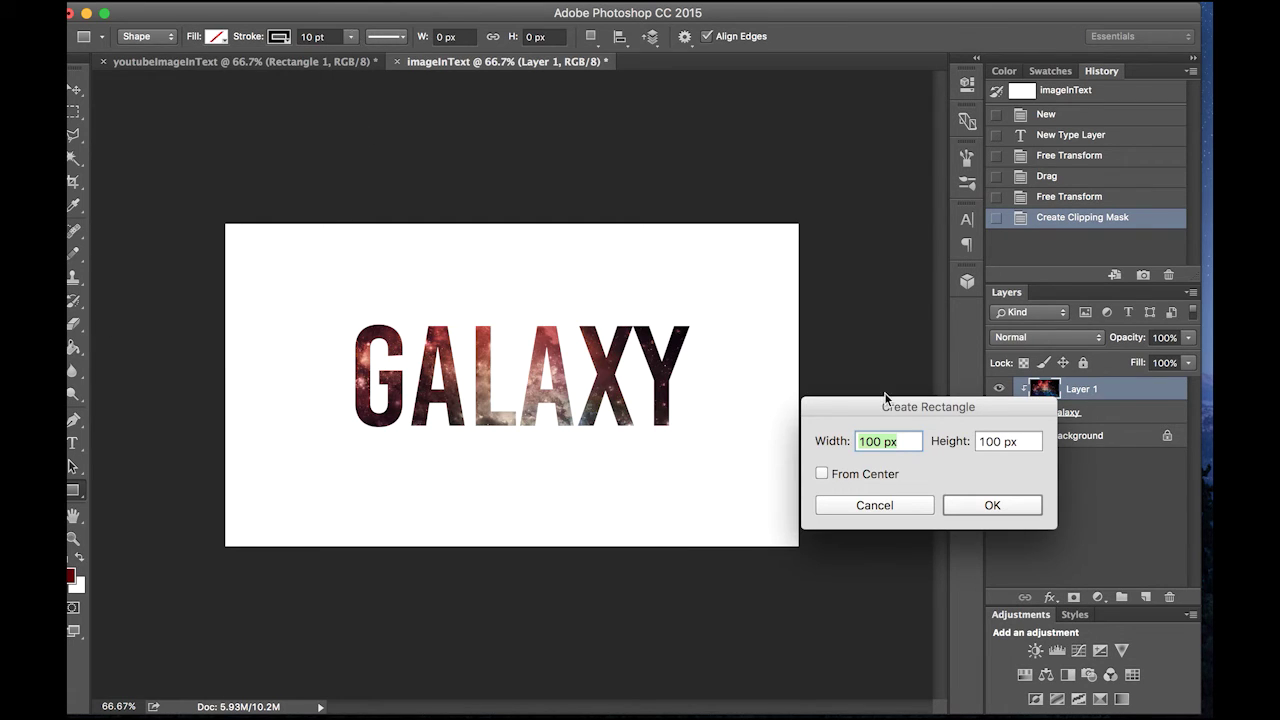
pyautogui.click(885, 506)
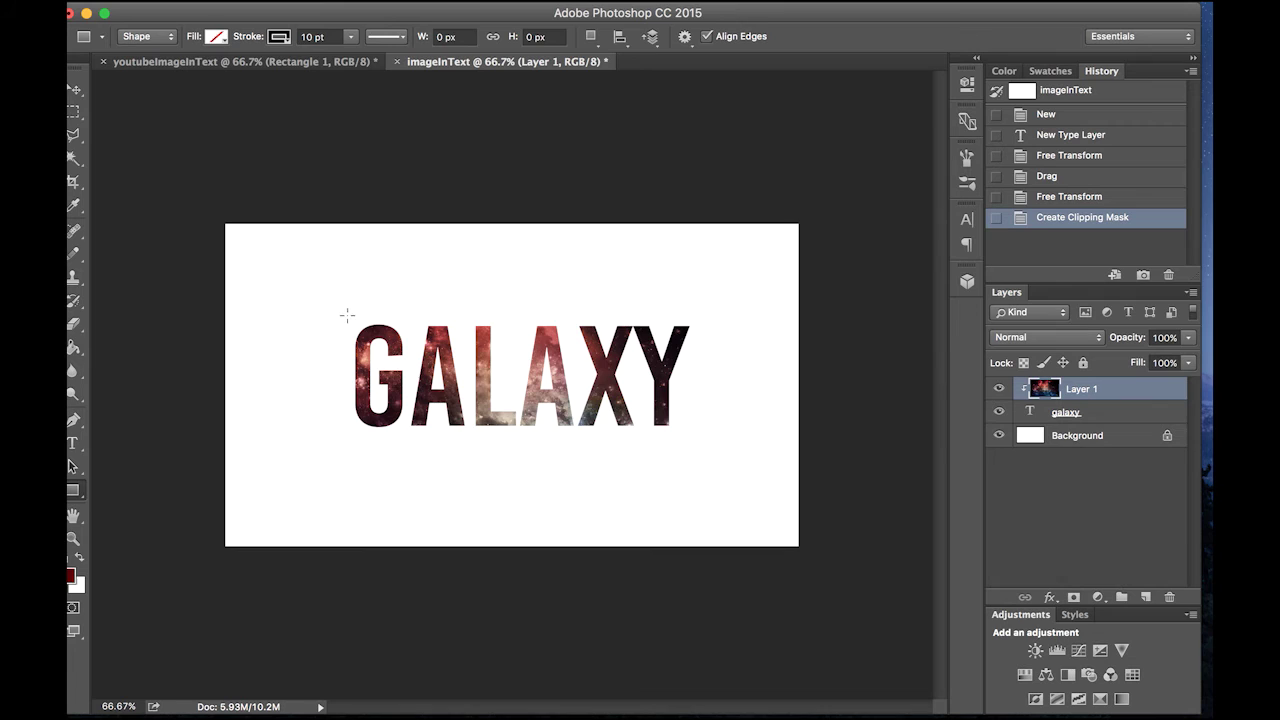
# Draw a rectangle around GALAXY and thin its black stroke to about 4.82 pt.
pyautogui.moveTo(338, 308); pyautogui.dragTo(705, 440)
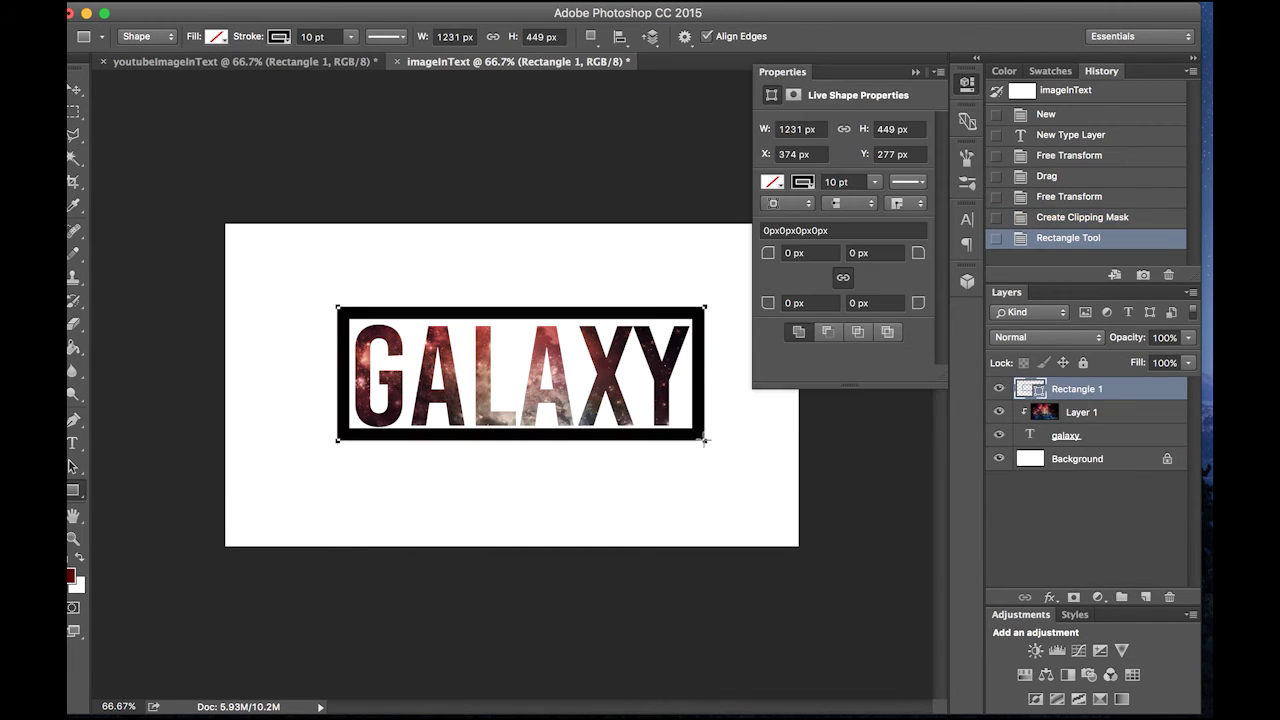
pyautogui.click(873, 184)
pyautogui.moveTo(876, 199); pyautogui.dragTo(871, 204)
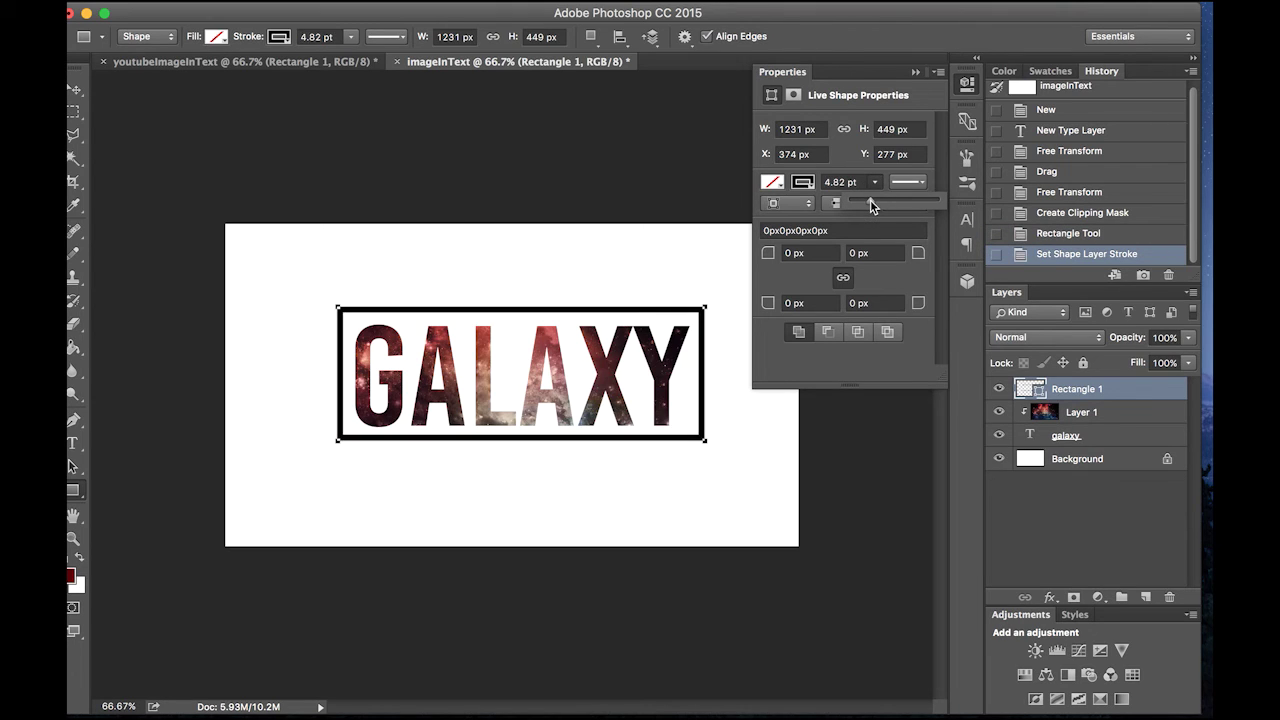
pyautogui.click(918, 66)
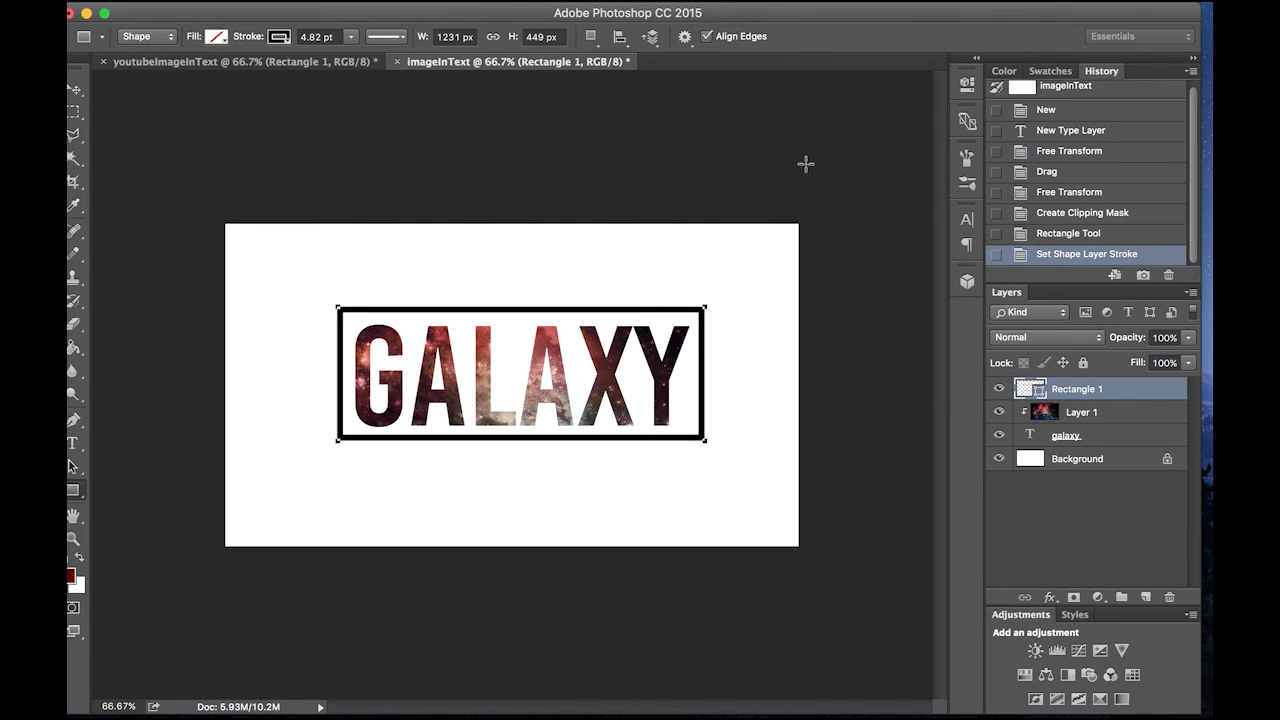
# Enlarge the rectangle frame to 1364 × 514 px and centre it around GALAXY.
pyautogui.hotkey('ctrl', 't')
pyautogui.moveTo(706, 307); pyautogui.dragTo(743, 288)
pyautogui.moveTo(685, 335)
pyautogui.mouseDown()
pyautogui.moveTo(677, 361)
pyautogui.moveTo(668, 348)
pyautogui.mouseUp()
pyautogui.press('Return')
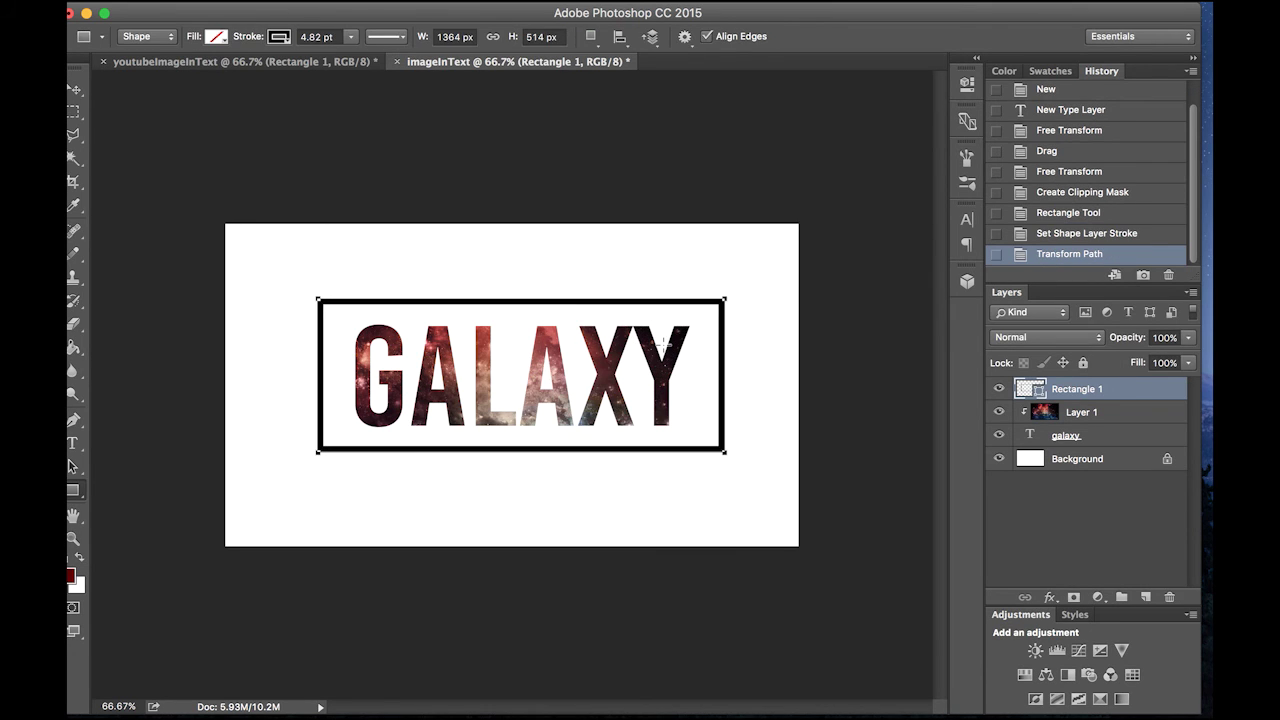
# Duplicate Layer 1, move the copy above Rectangle 1, and clip it to the frame.
pyautogui.click(1079, 414)
pyautogui.rightClick(1079, 414)
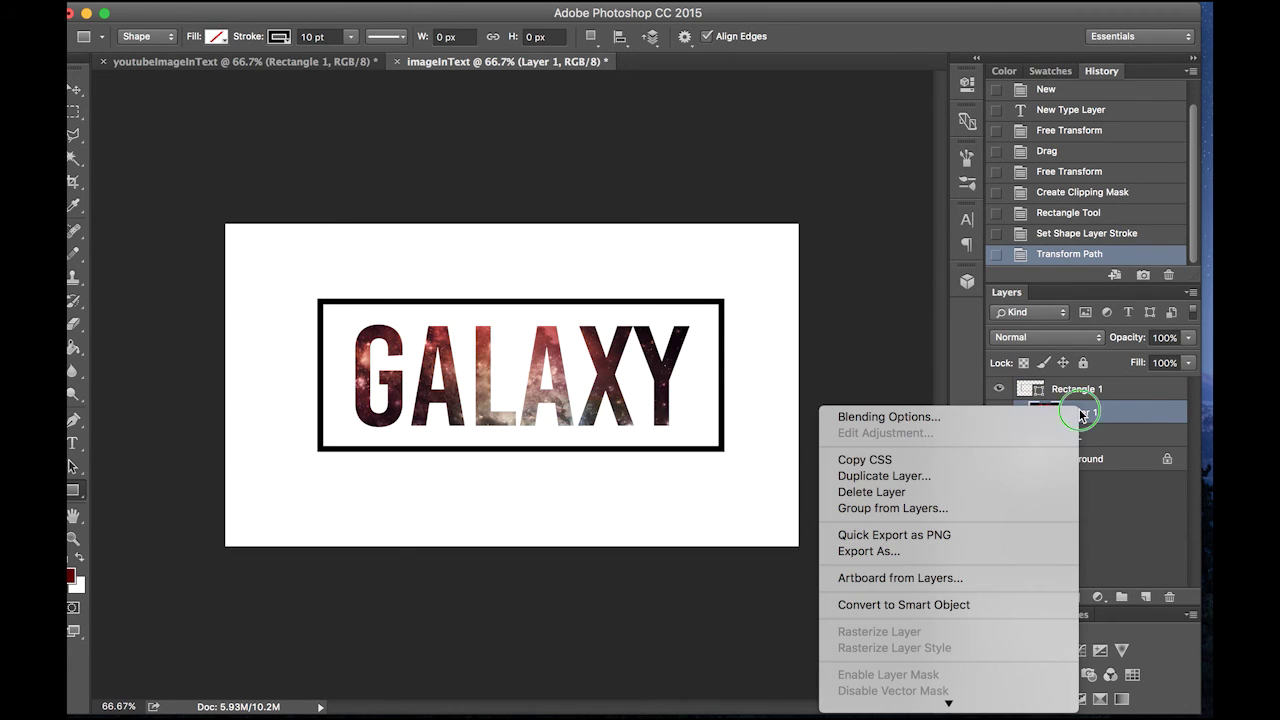
pyautogui.click(884, 476)
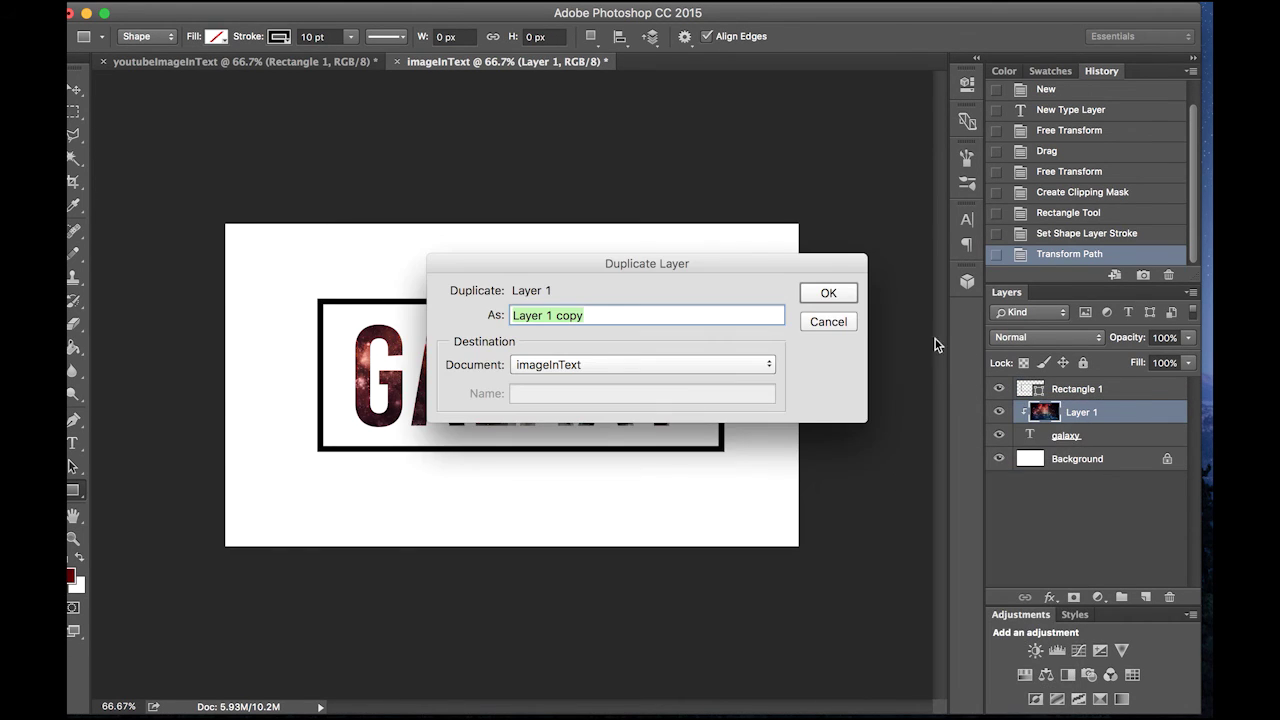
pyautogui.click(827, 293)
pyautogui.moveTo(1055, 420); pyautogui.dragTo(1053, 389)
pyautogui.rightClick(1068, 393)
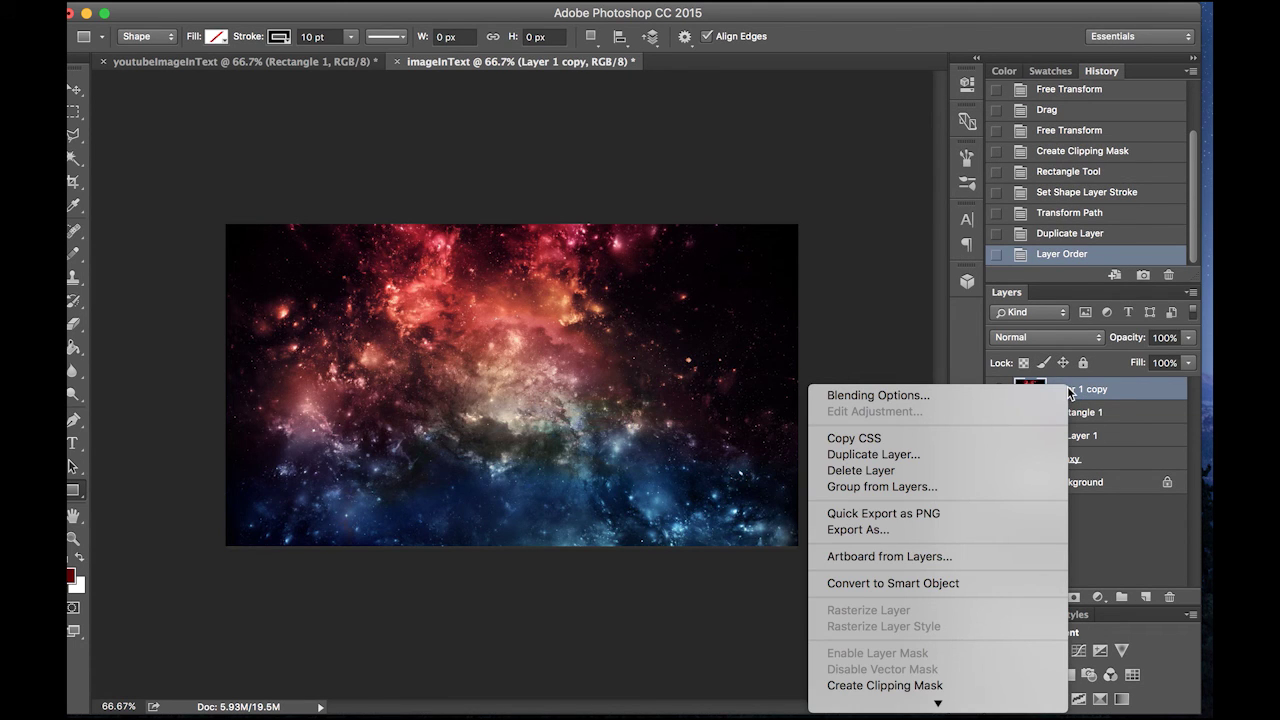
pyautogui.click(941, 686)
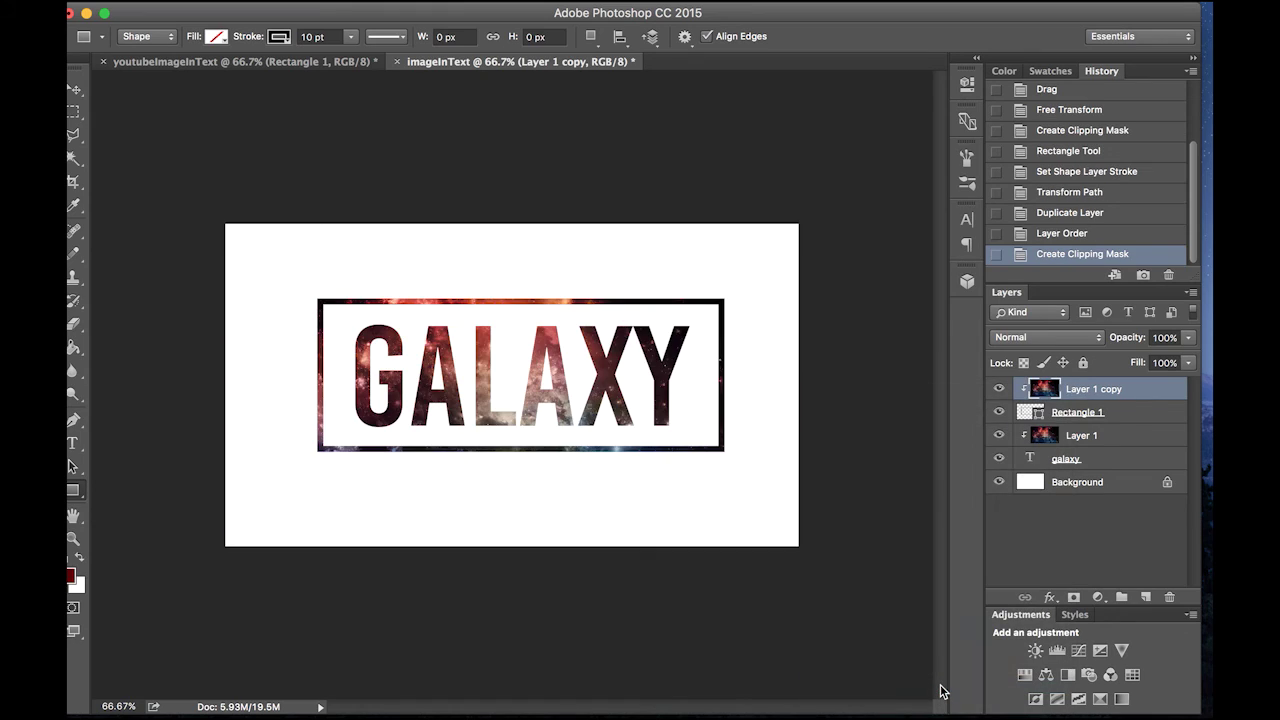